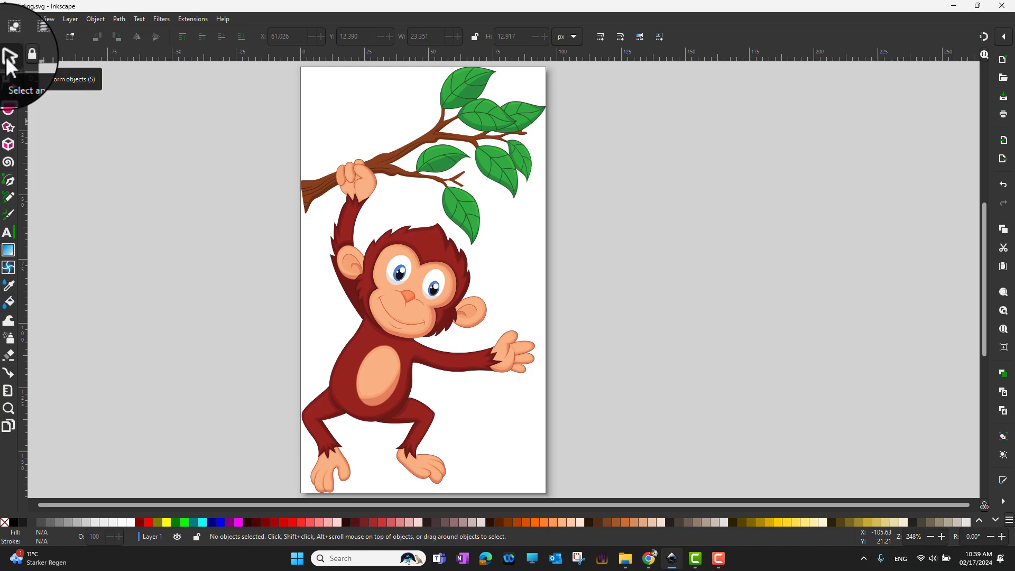
# Step: Open the Layers and Objects panel from the Object menu
pyautogui.click(96, 18)
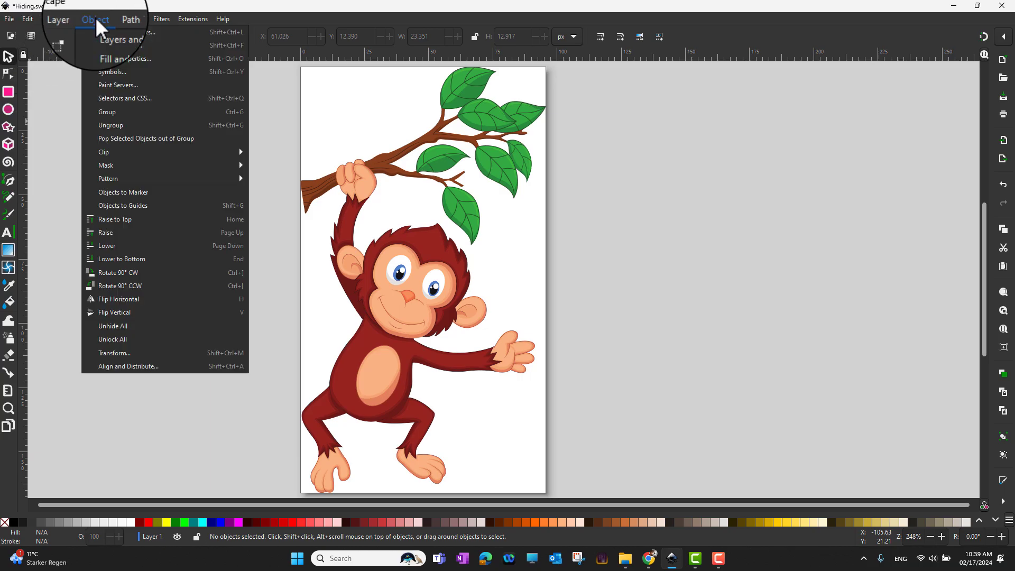
pyautogui.click(104, 33)
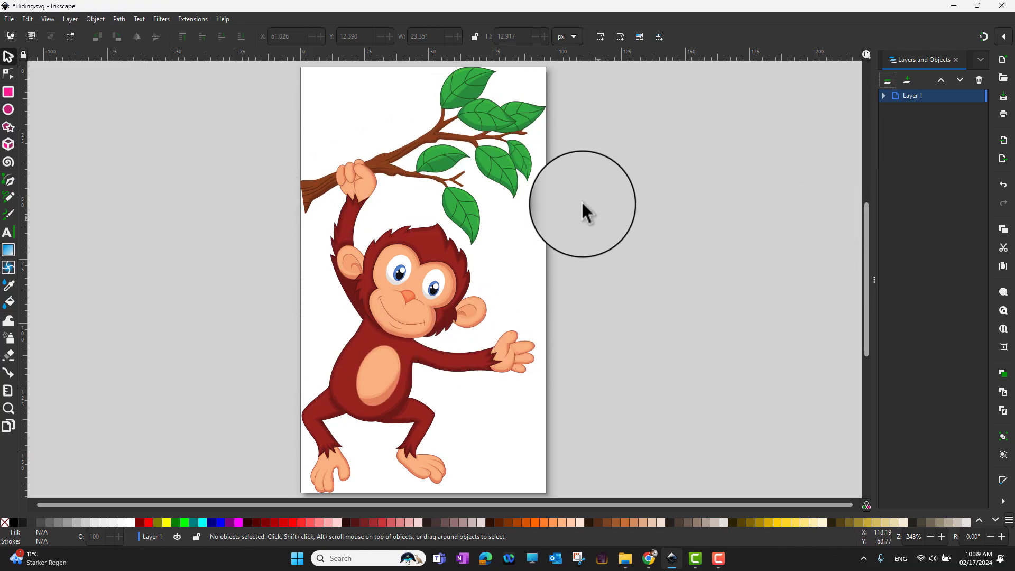
# Step: Expand Layer 1 and hide the leaf groups one by one with their eye icons
pyautogui.click(884, 97)
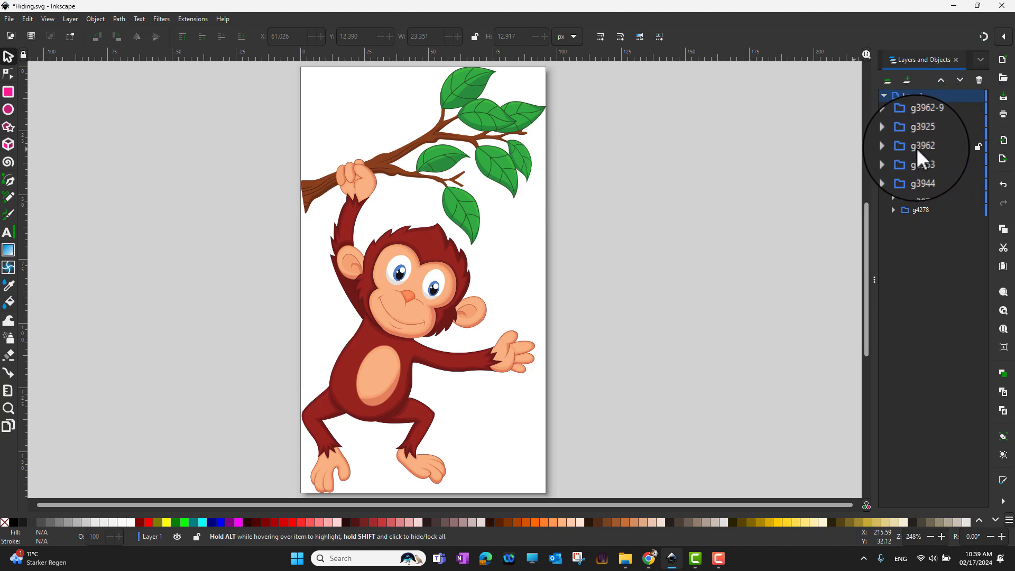
pyautogui.moveTo(936, 121)
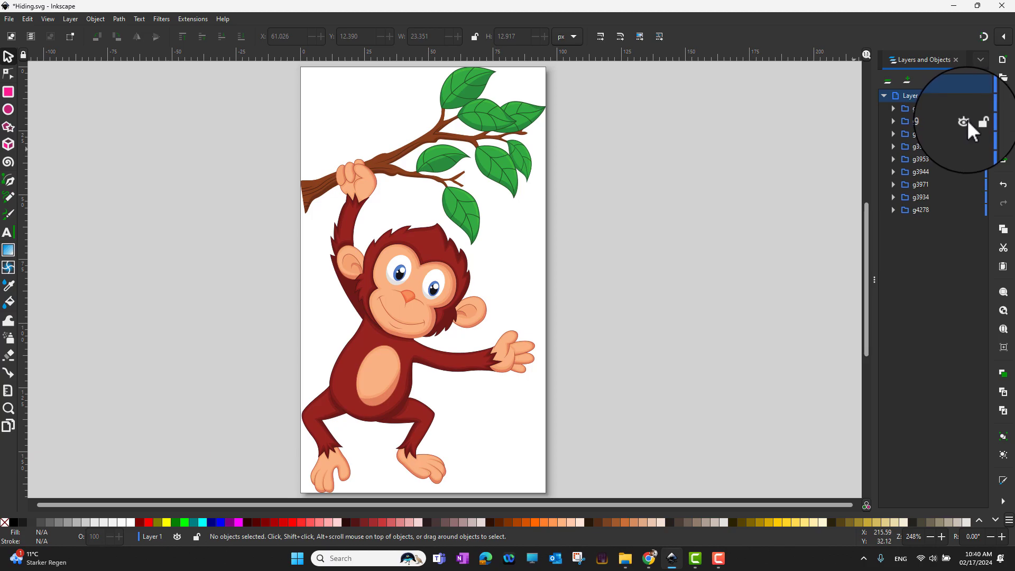
pyautogui.click(967, 120)
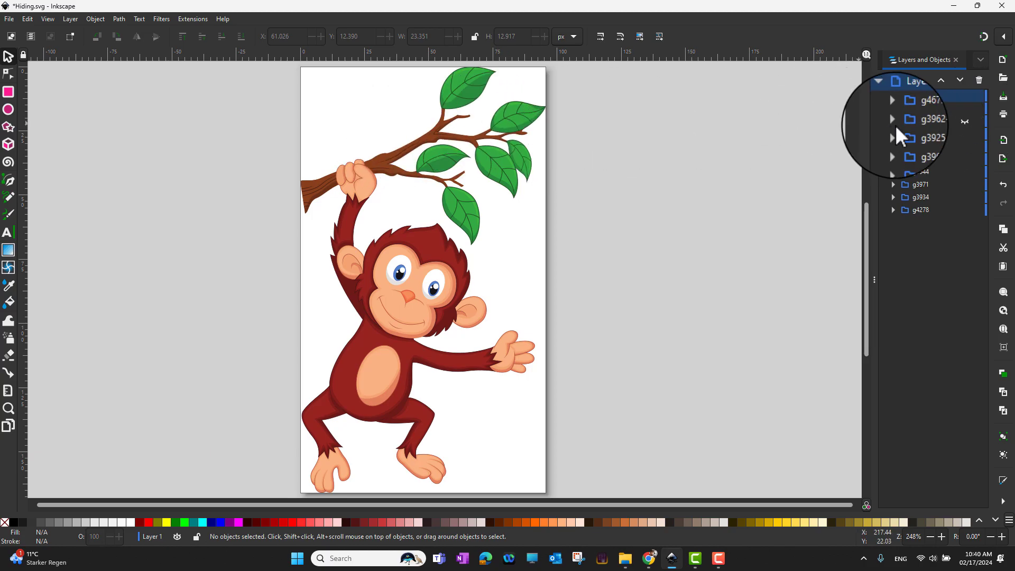
pyautogui.click(964, 133)
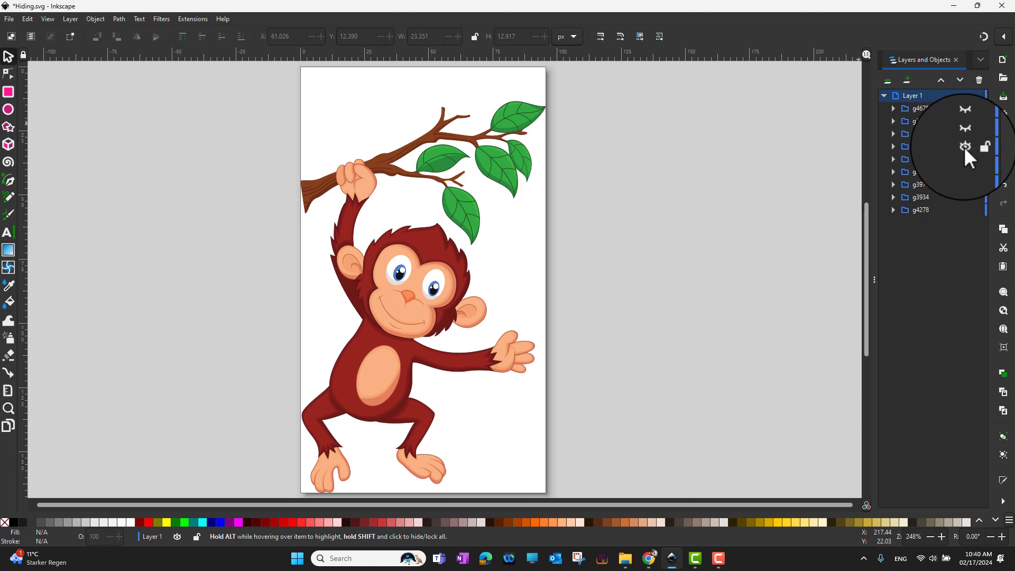
pyautogui.click(964, 147)
pyautogui.click(968, 172)
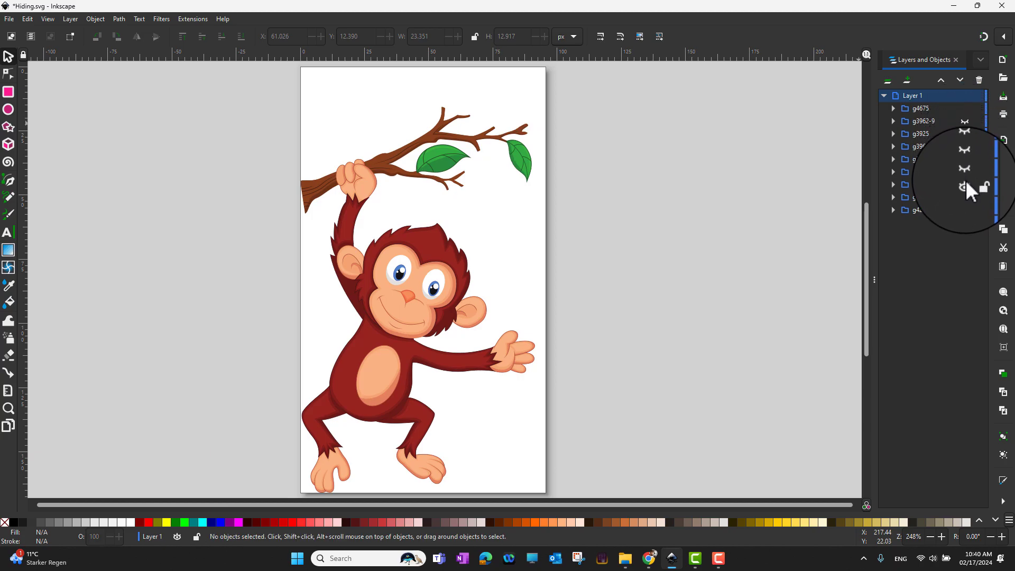
pyautogui.click(968, 197)
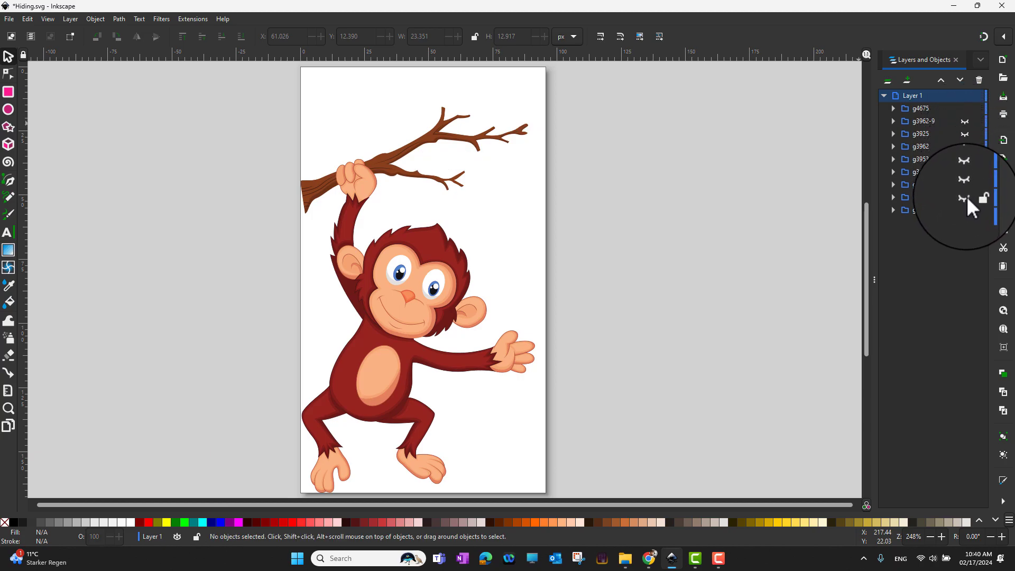
# Step: Make all the hidden leaf groups visible again
pyautogui.click(967, 196)
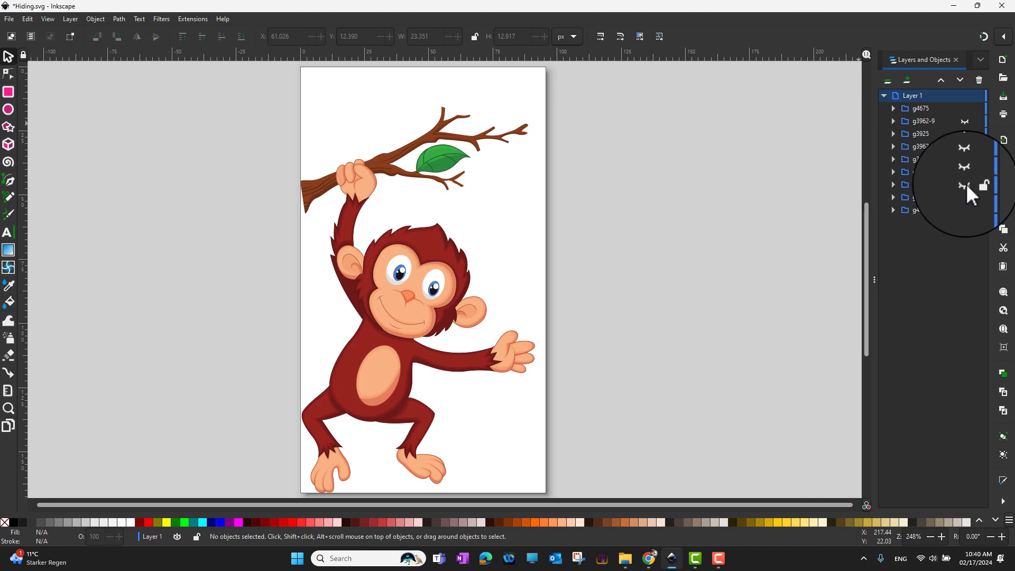
pyautogui.click(966, 184)
pyautogui.click(963, 172)
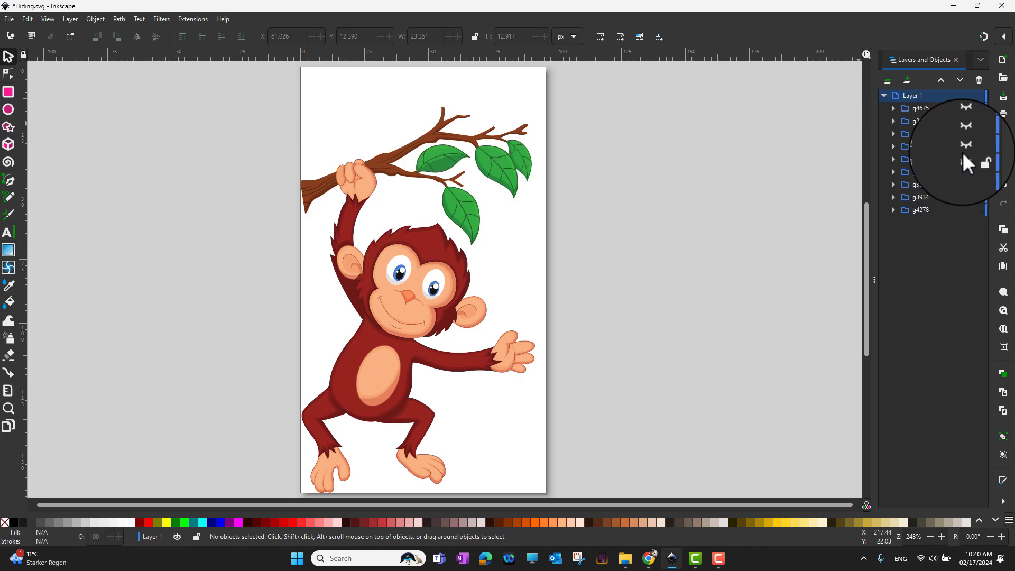
pyautogui.click(966, 146)
pyautogui.click(966, 133)
pyautogui.click(965, 121)
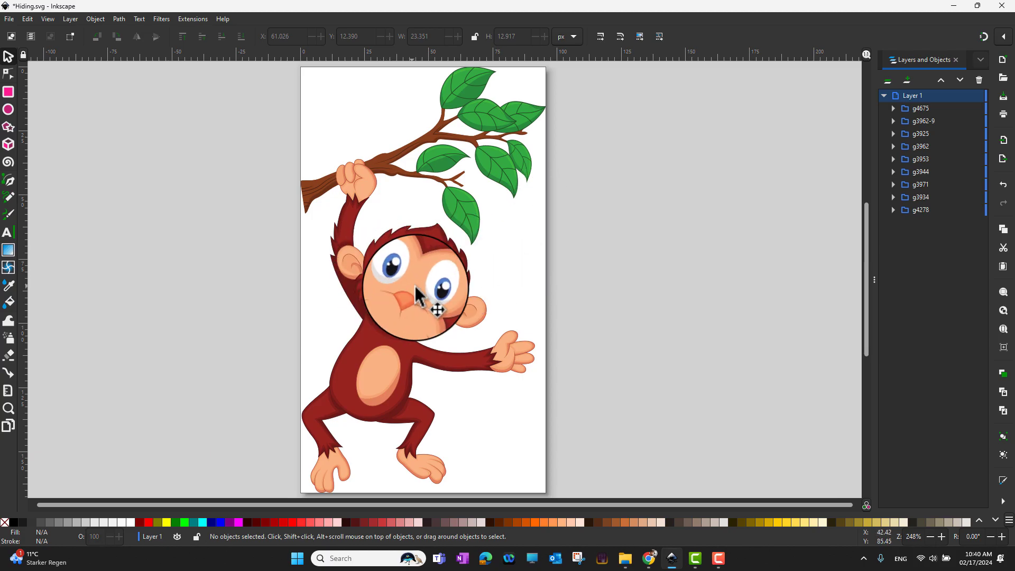
pyautogui.rightClick(394, 255)
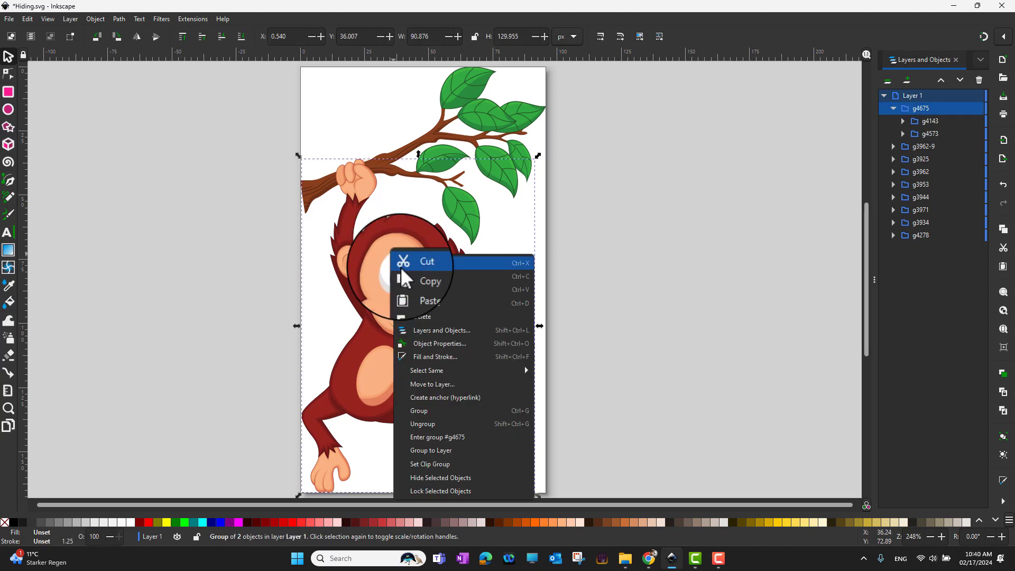
pyautogui.click(434, 484)
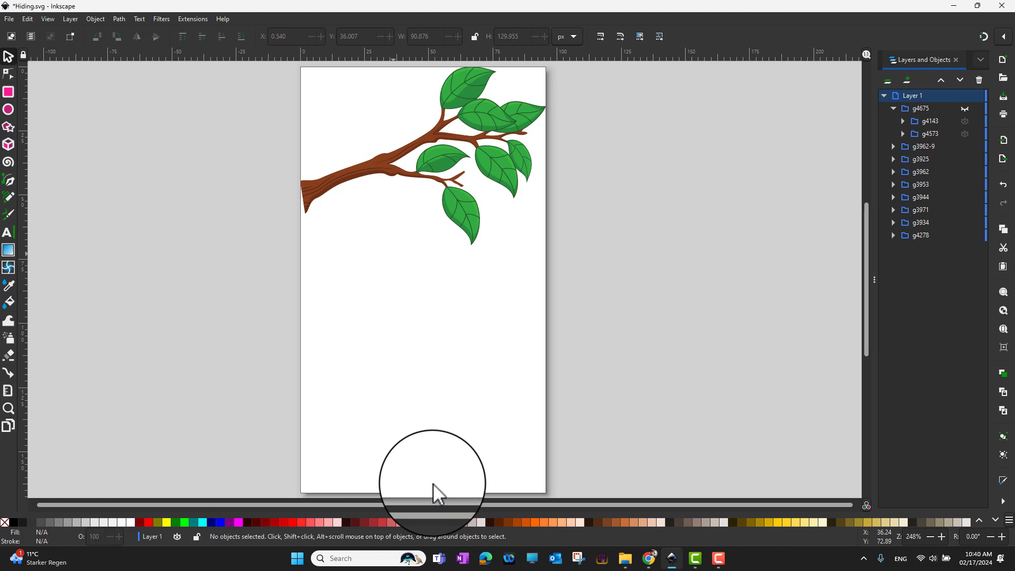
pyautogui.rightClick(378, 279)
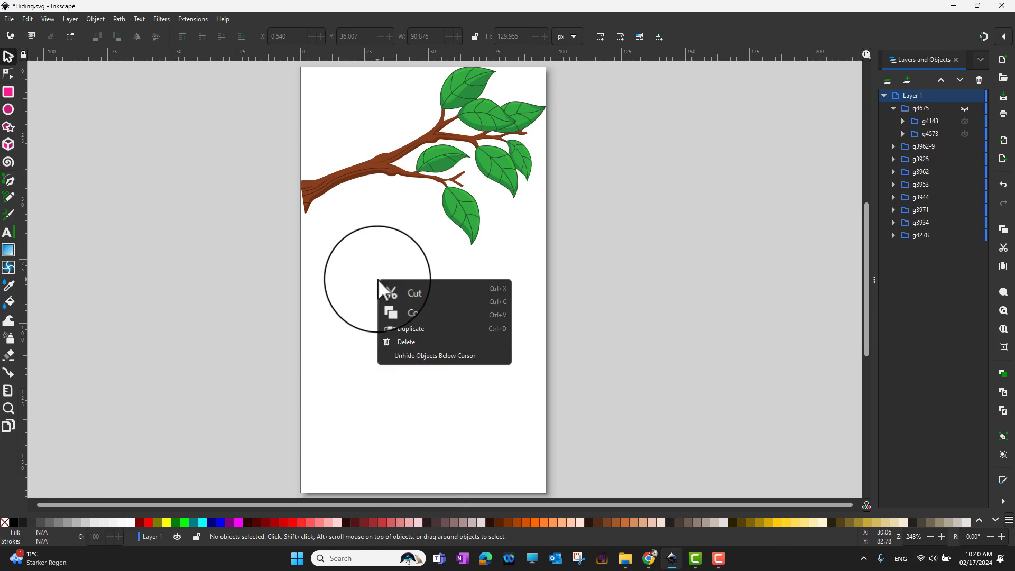
pyautogui.click(411, 355)
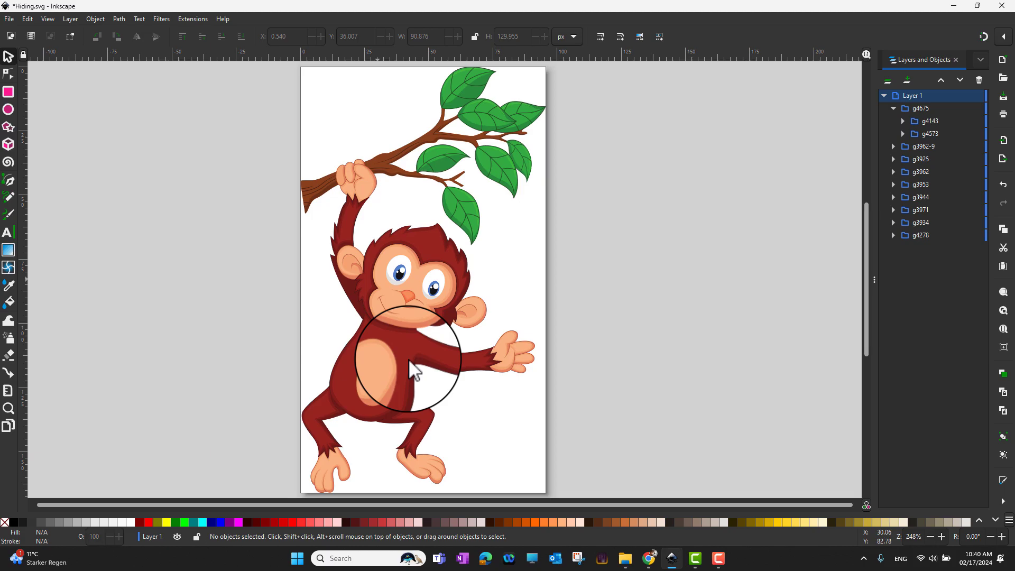
pyautogui.moveTo(409, 361); pyautogui.dragTo(412, 349)
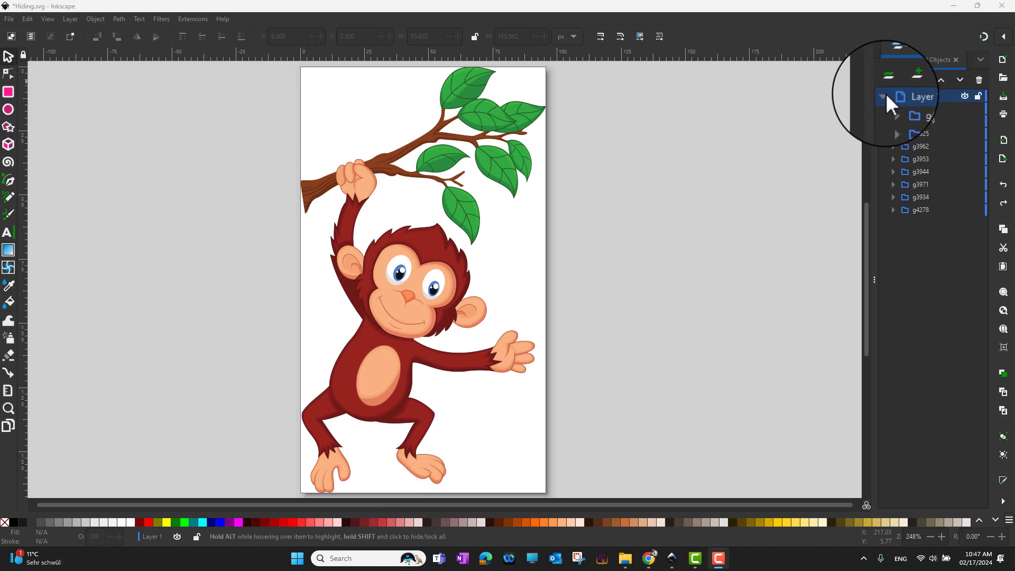
# Step: Collapse Layer 1 and add a layer named Tree above the current layer
pyautogui.click(885, 94)
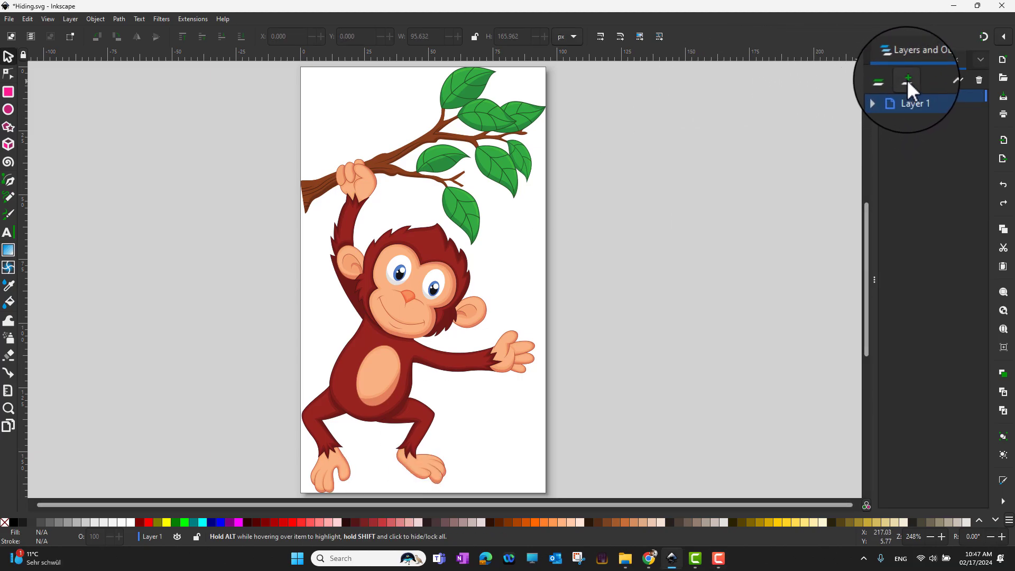
pyautogui.click(907, 79)
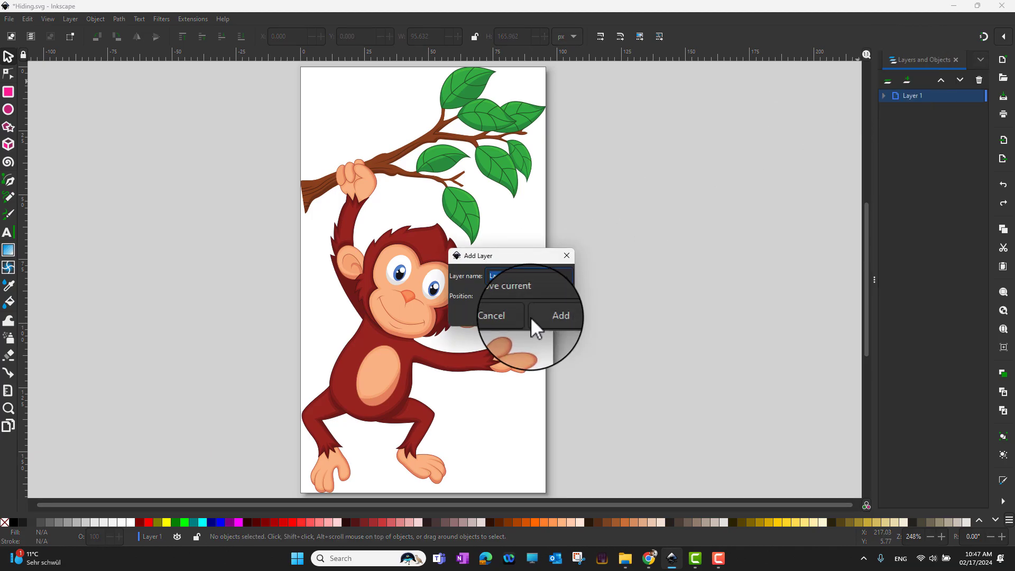
pyautogui.write('T')
pyautogui.write('h')
pyautogui.press('BackSpace')
pyautogui.write('ree')
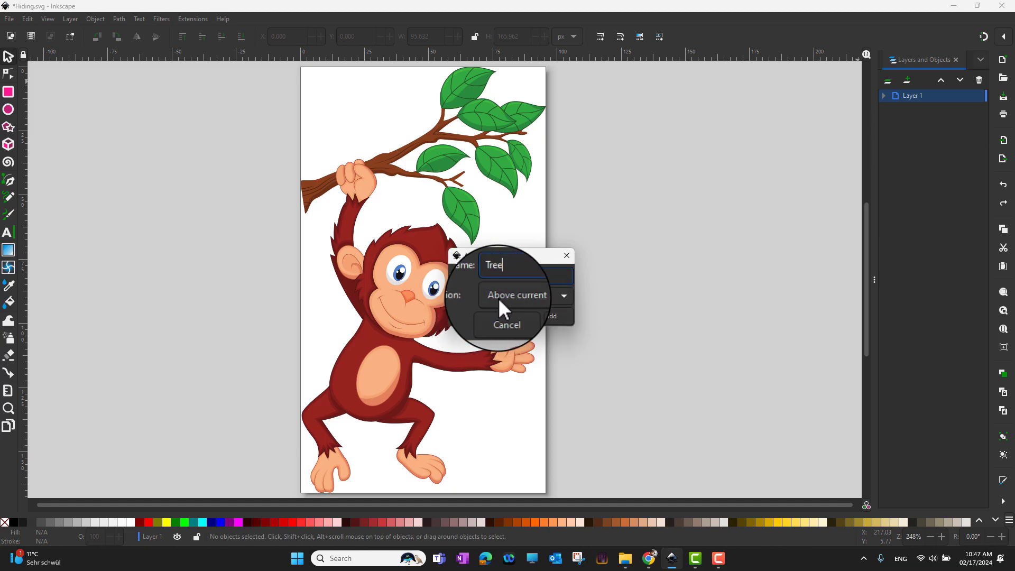
pyautogui.click(564, 295)
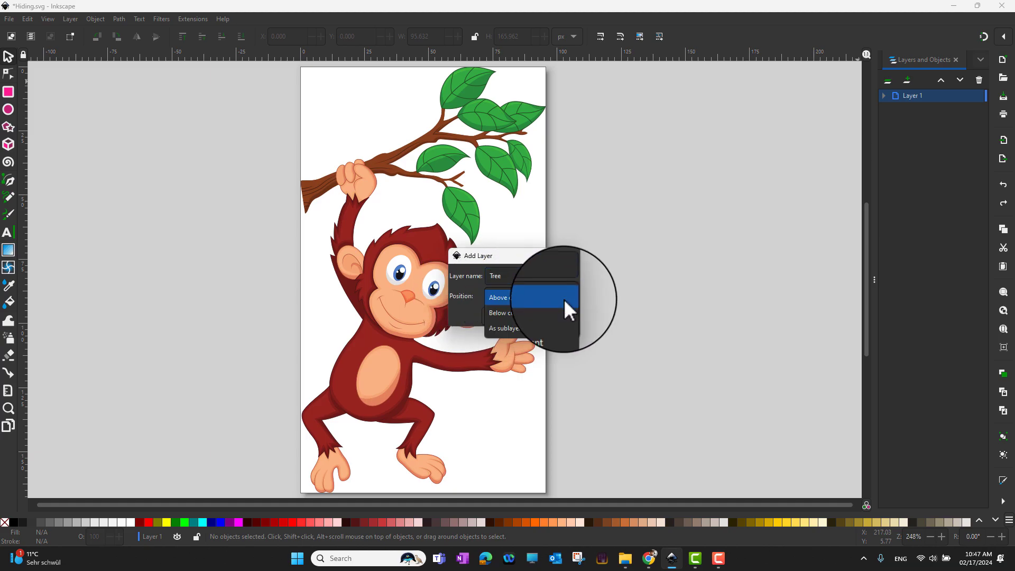
pyautogui.click(564, 299)
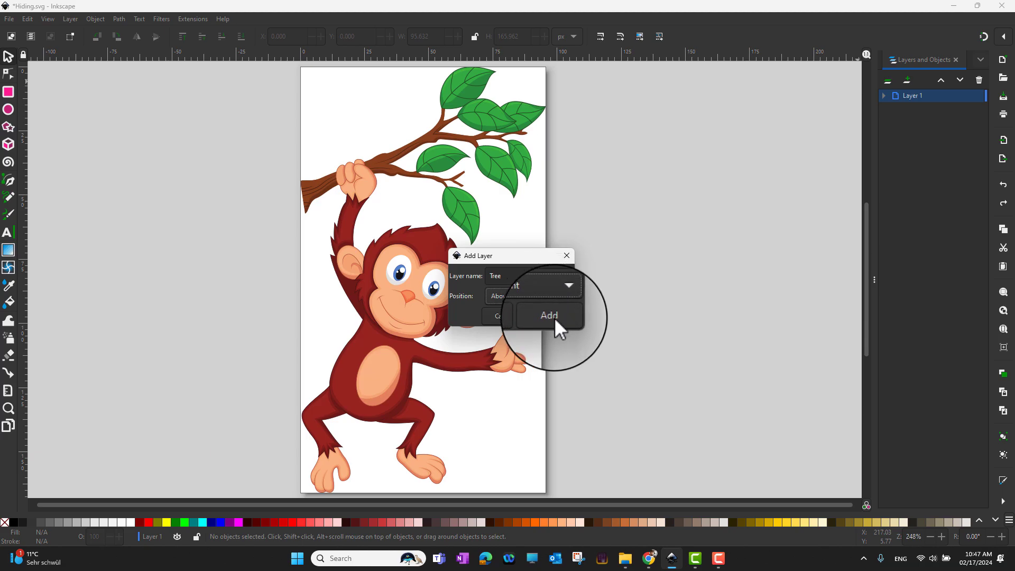
pyautogui.click(554, 317)
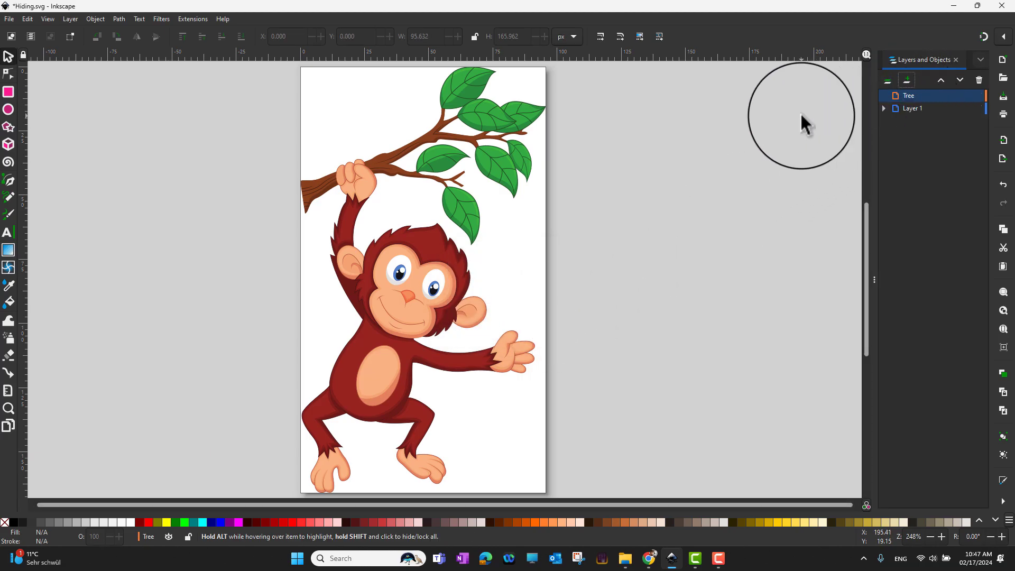
# Step: Add a layer named Monkey above the Tree layer
pyautogui.click(907, 80)
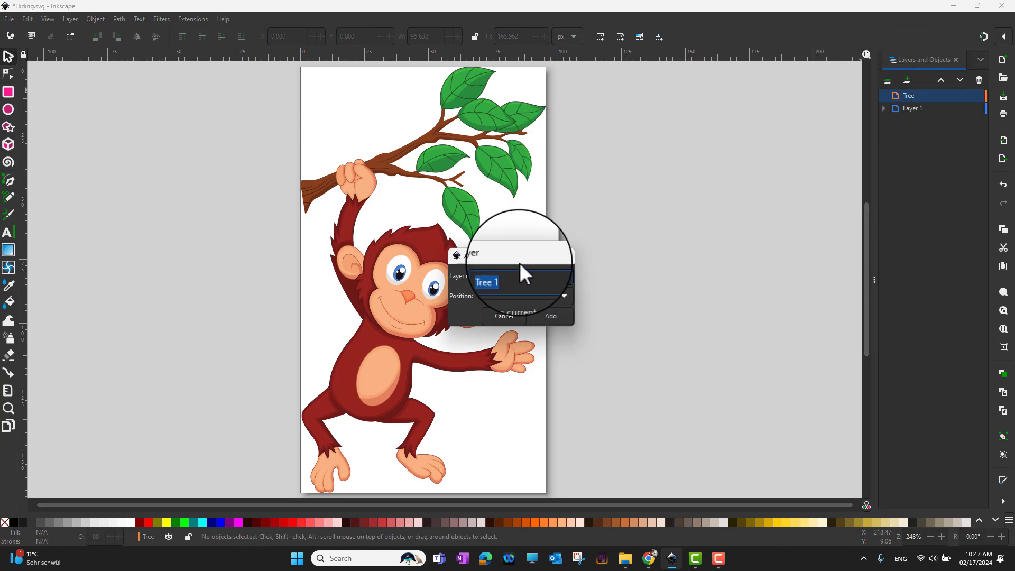
pyautogui.write('Mo')
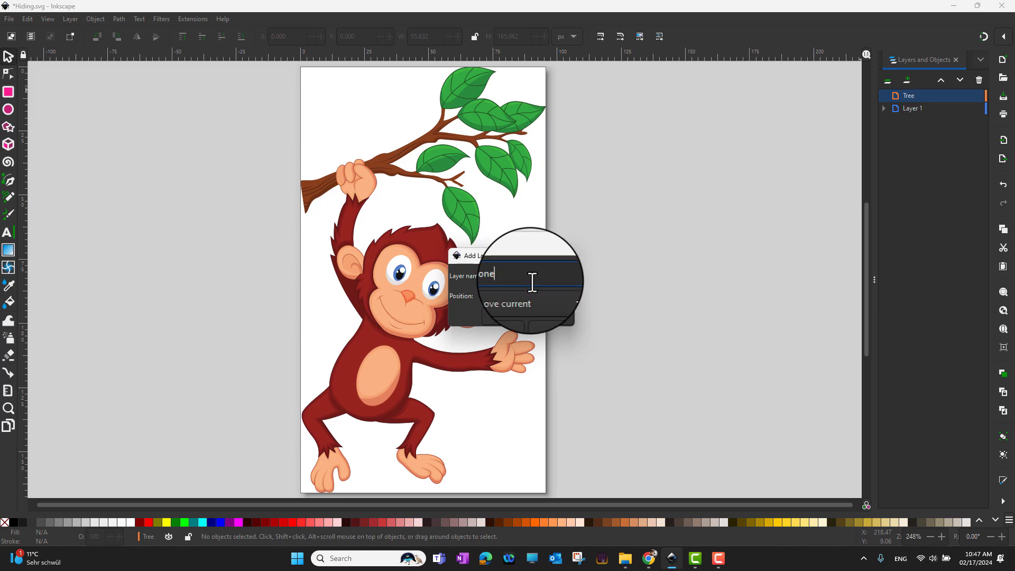
pyautogui.write('y')
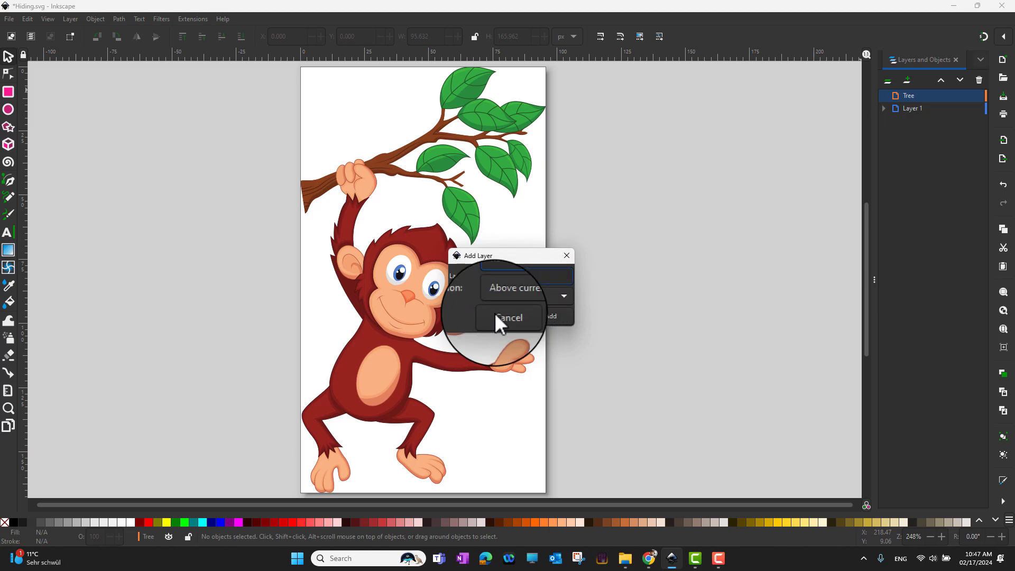
pyautogui.click(550, 310)
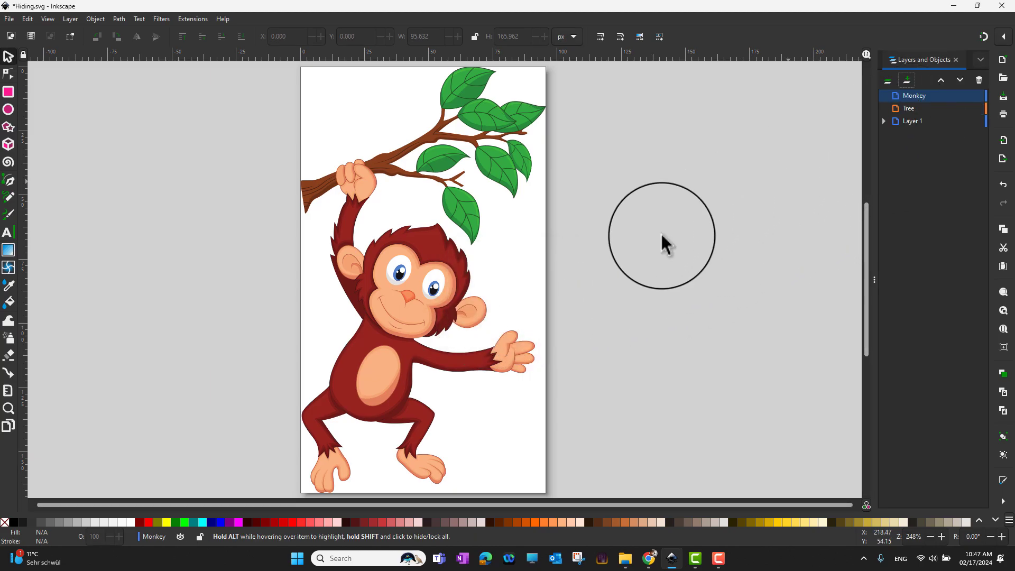
# Step: Move the monkey group g4675 into the Monkey layer, then deselect it
pyautogui.click(461, 295)
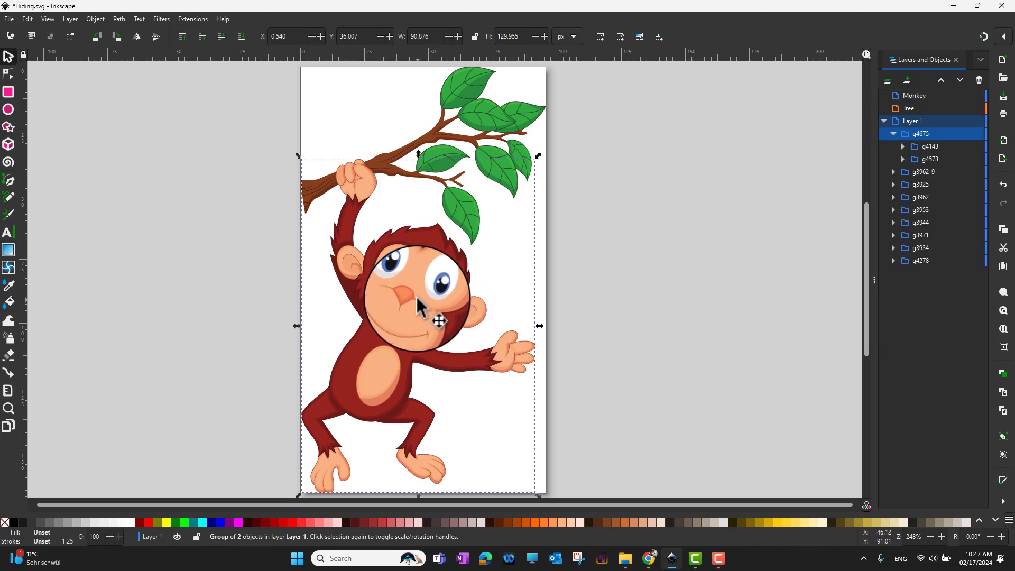
pyautogui.rightClick(414, 302)
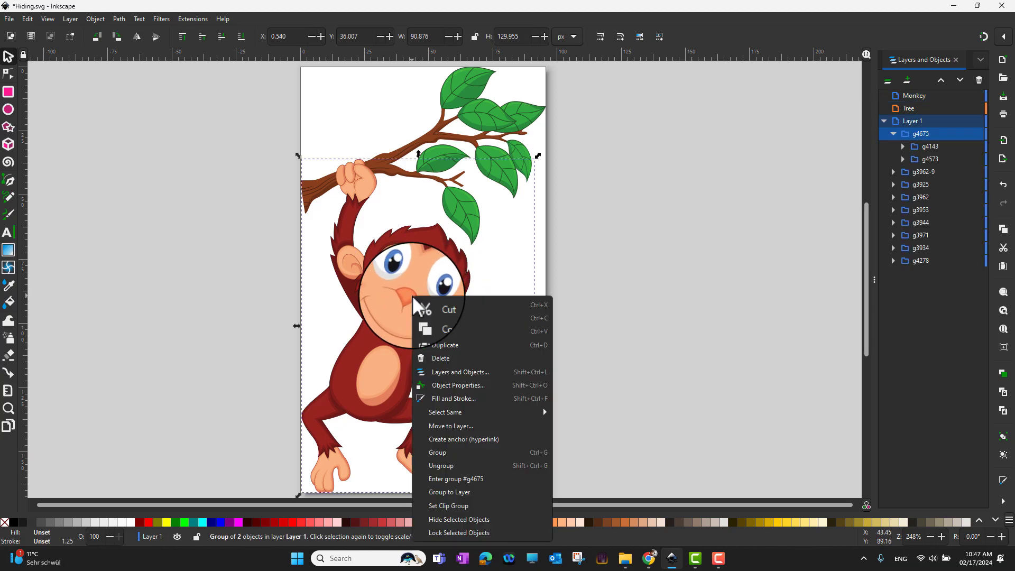
pyautogui.click(491, 426)
pyautogui.click(512, 246)
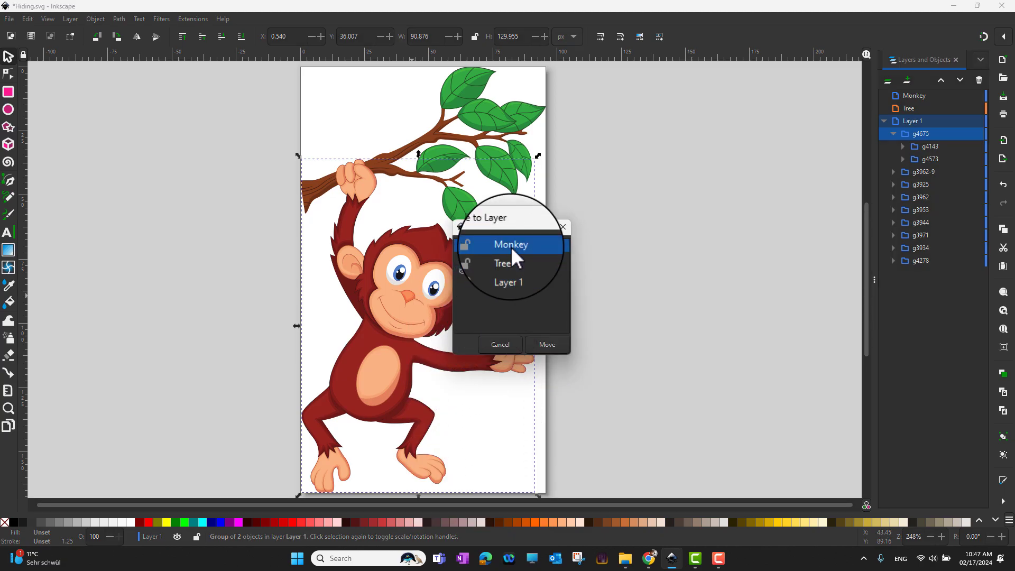
pyautogui.click(547, 344)
pyautogui.click(668, 217)
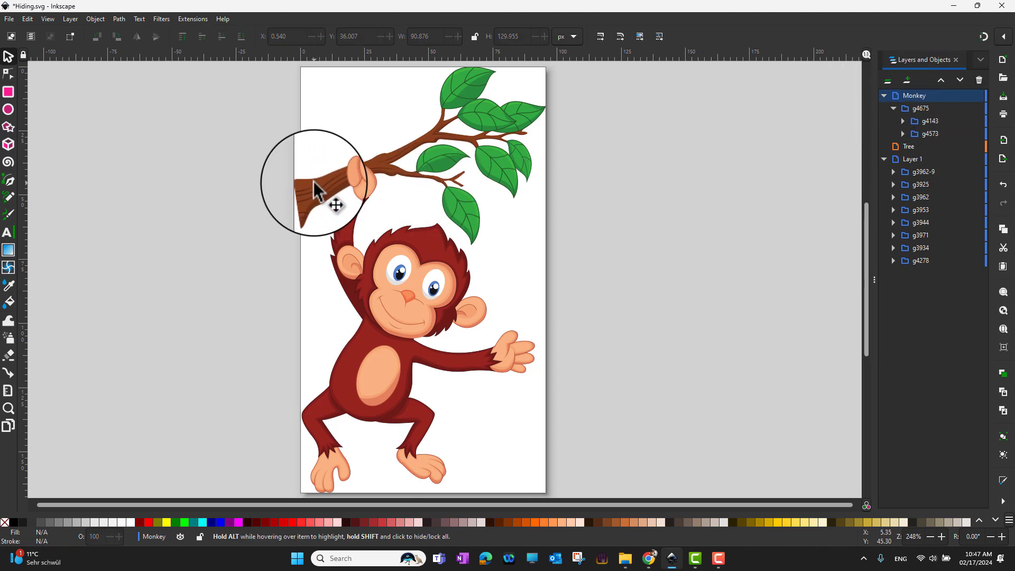
# Step: Move the branch group g4278 into the Tree layer with Move to Layer
pyautogui.click(333, 199)
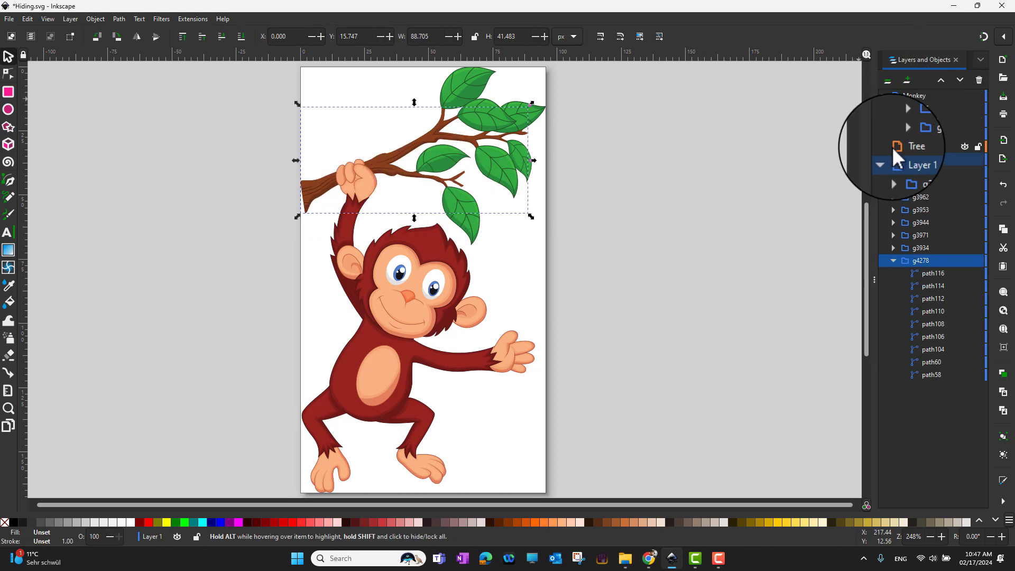
pyautogui.rightClick(320, 197)
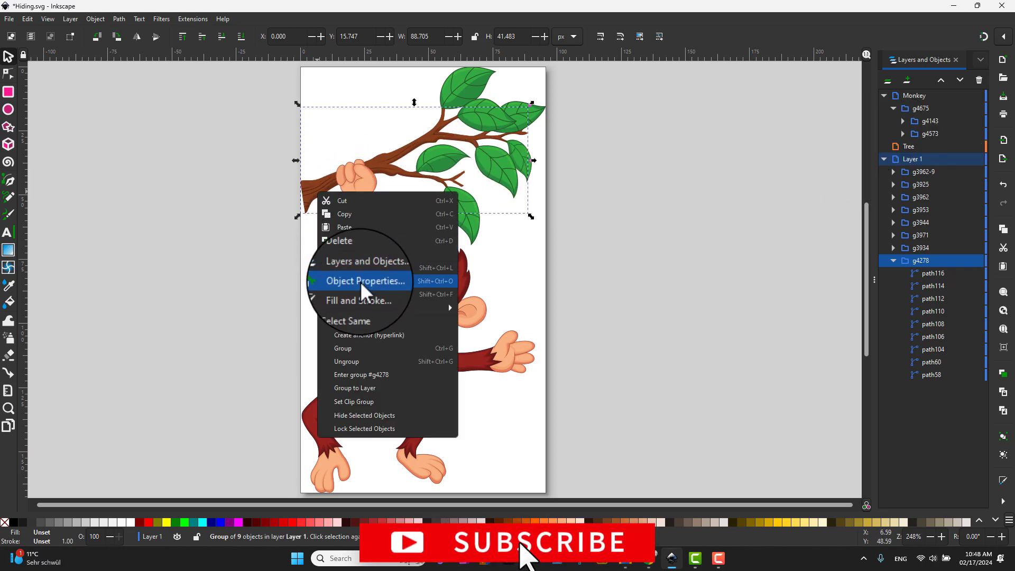
pyautogui.click(367, 322)
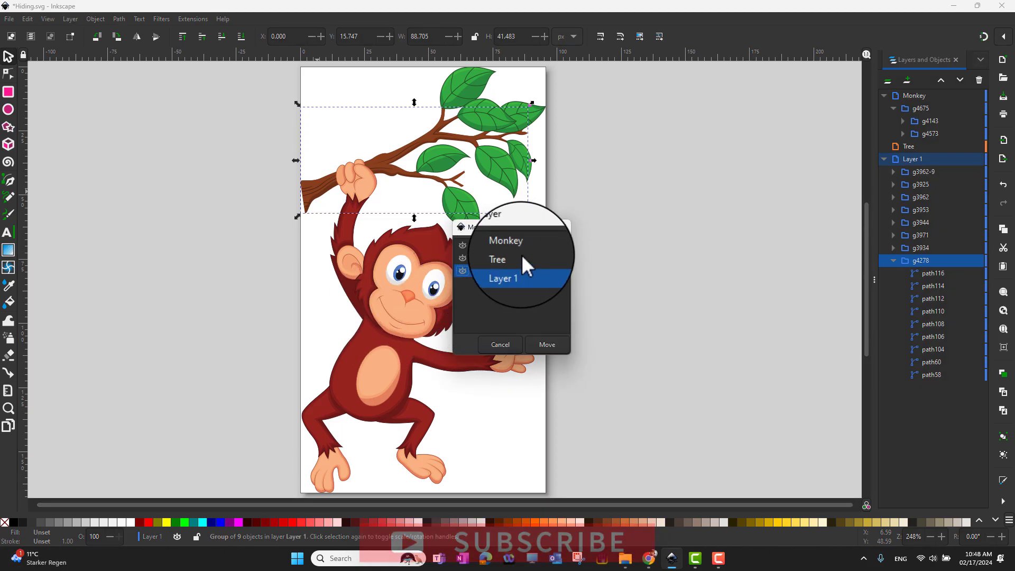
pyautogui.click(522, 258)
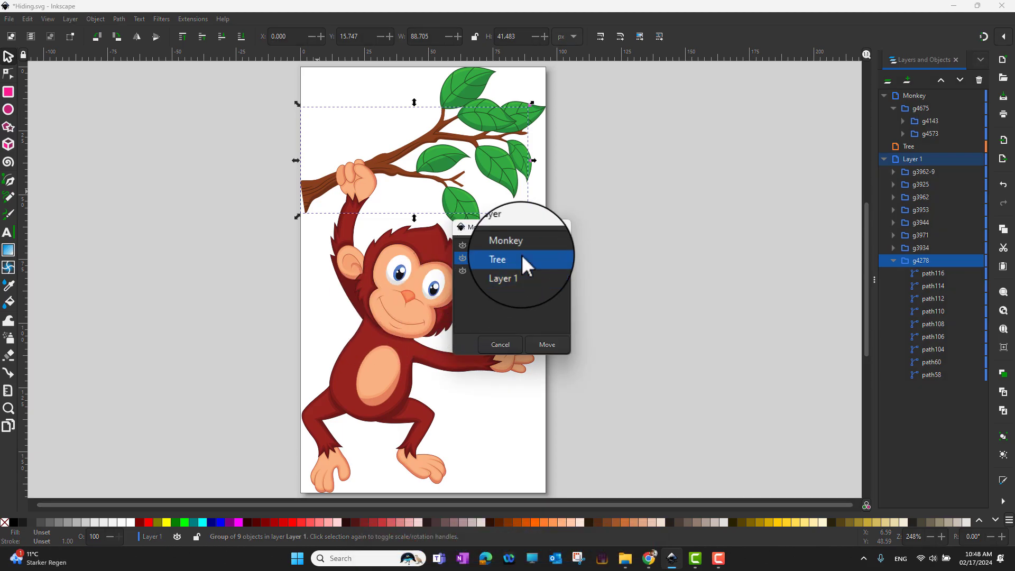
pyautogui.click(538, 345)
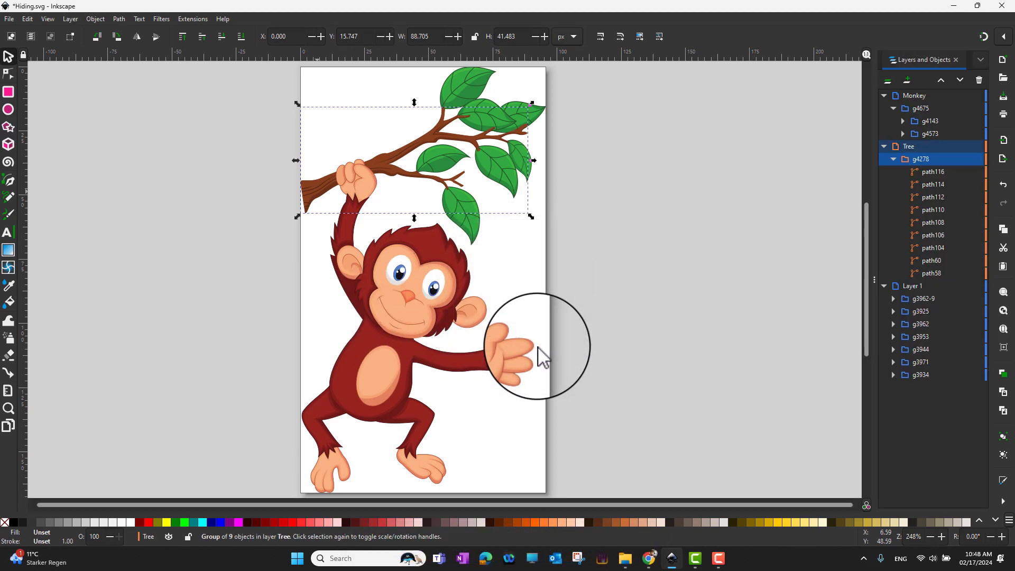
# Step: Collapse the Monkey and Tree layers and rename Layer 1 to Leaves
pyautogui.click(886, 97)
pyautogui.click(884, 108)
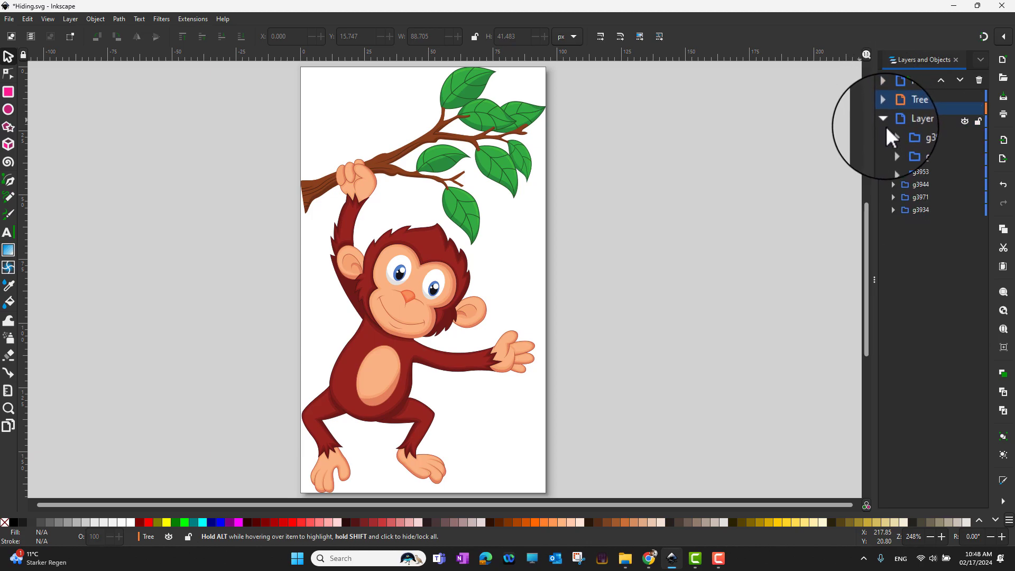
pyautogui.click(913, 123)
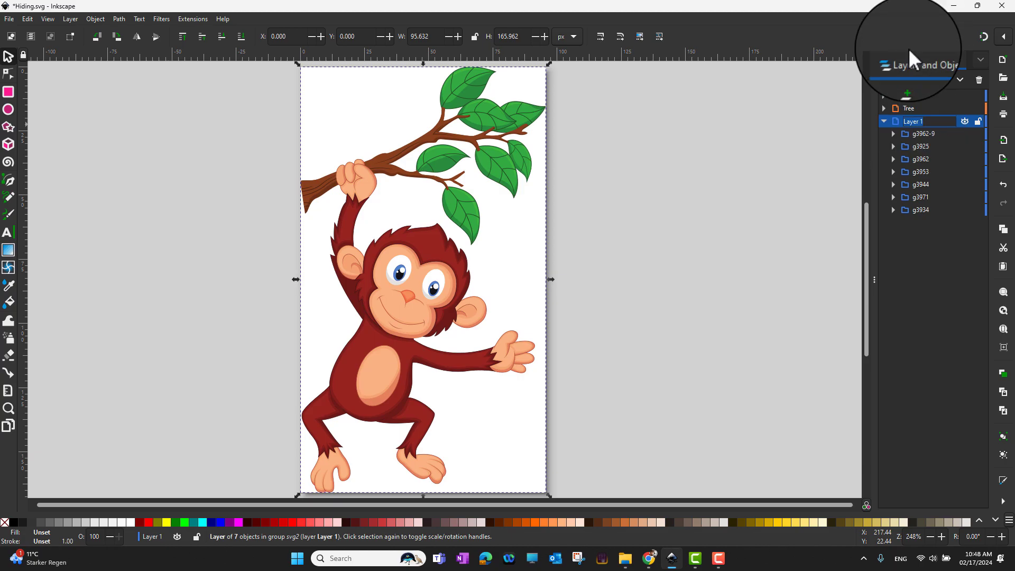
pyautogui.write('Leaves')
pyautogui.press('Return')
pyautogui.click(884, 121)
pyautogui.click(789, 167)
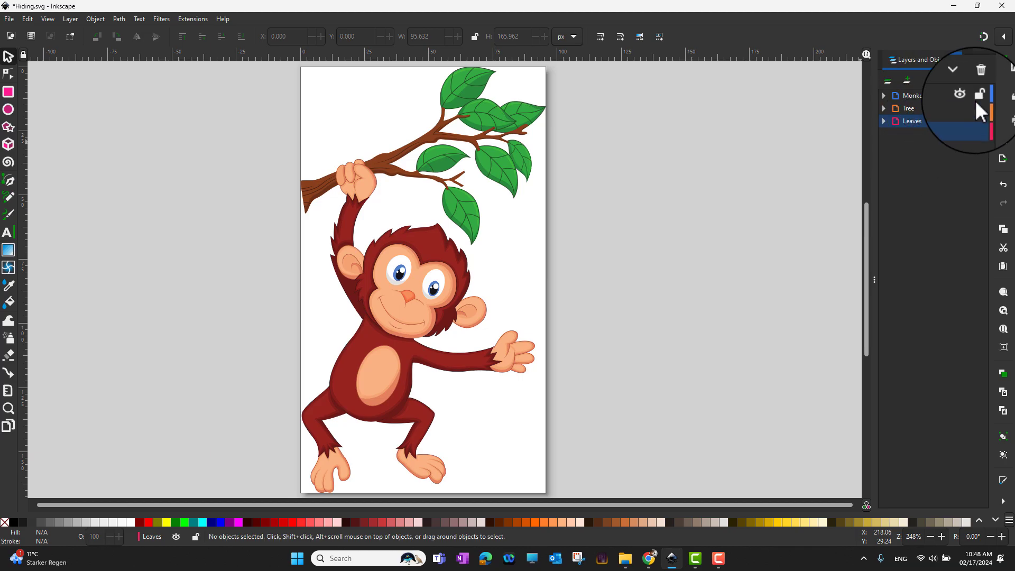
pyautogui.moveTo(936, 121)
pyautogui.click(965, 122)
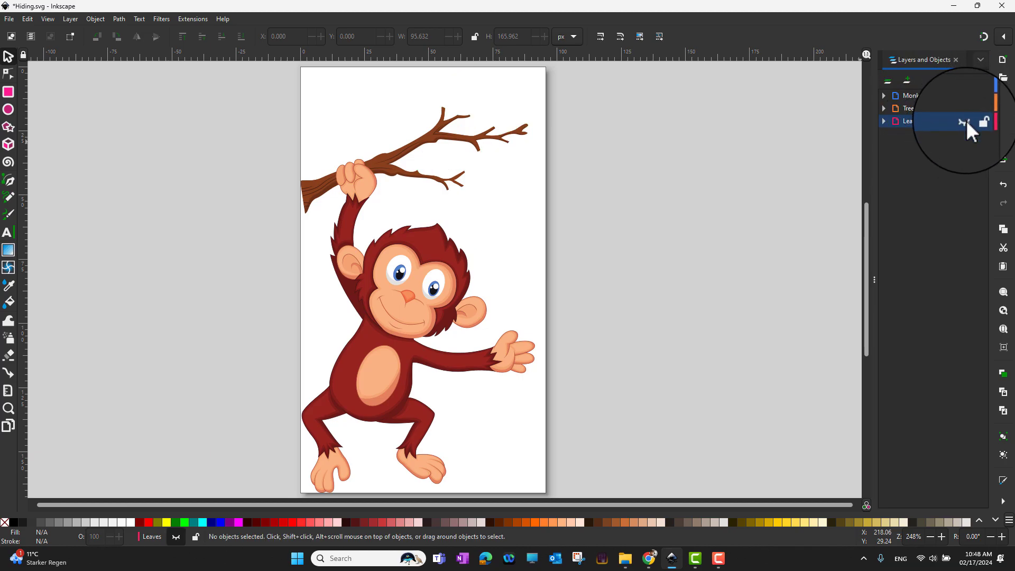
pyautogui.click(965, 121)
pyautogui.click(966, 120)
pyautogui.click(963, 125)
pyautogui.moveTo(912, 108)
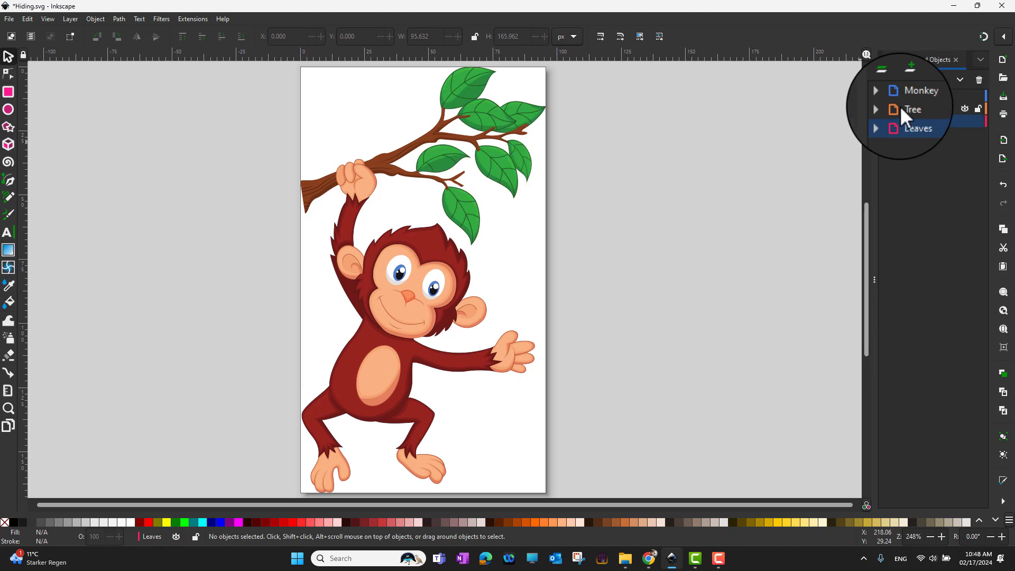
pyautogui.click(965, 108)
pyautogui.click(965, 108)
pyautogui.click(966, 108)
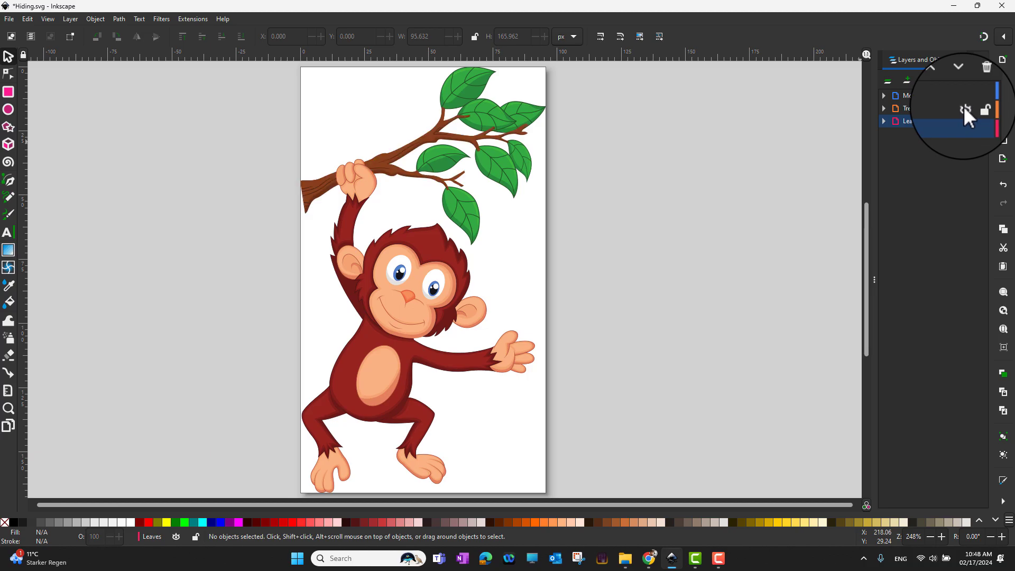
pyautogui.click(966, 96)
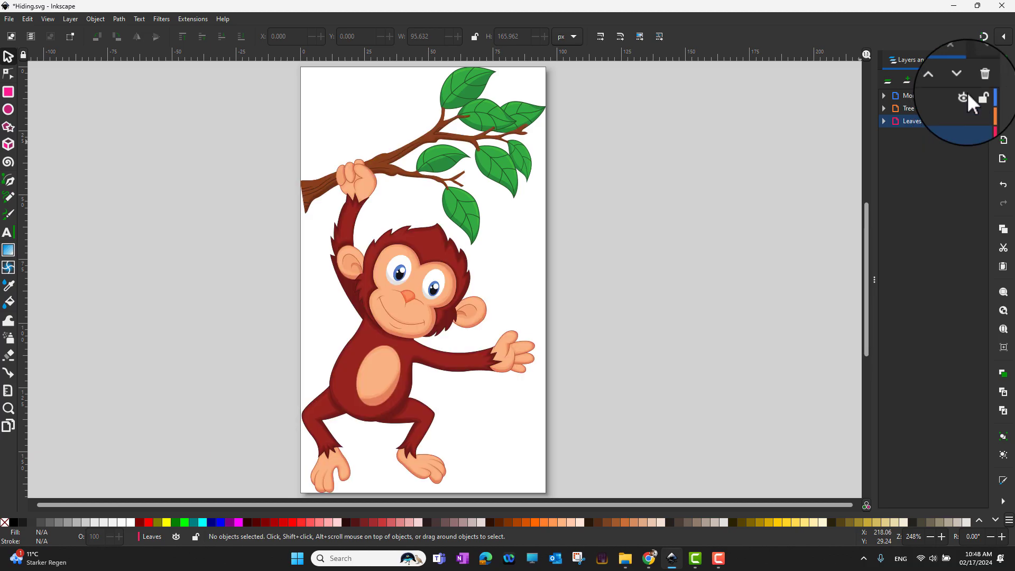
pyautogui.click(966, 95)
pyautogui.click(967, 95)
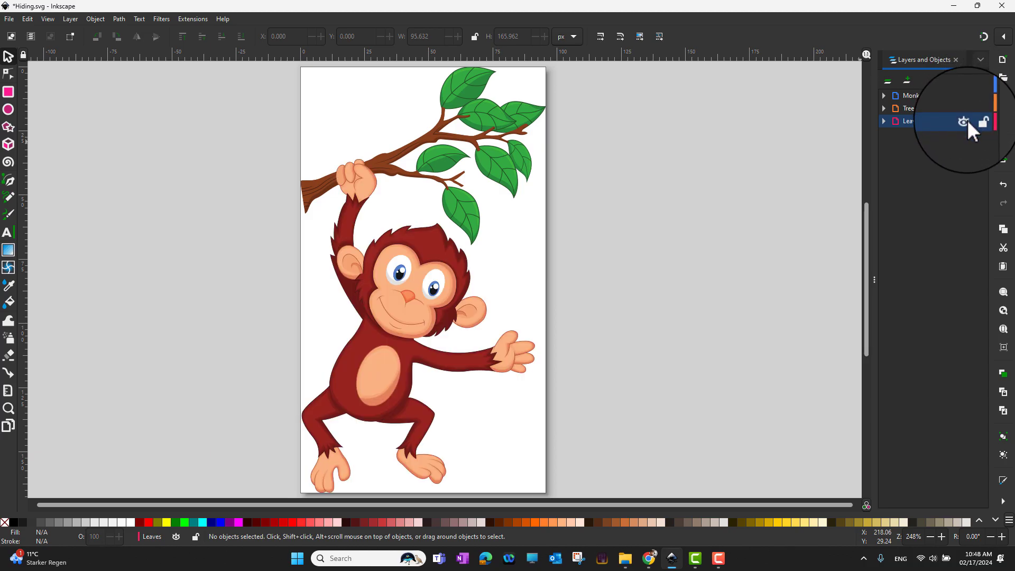
pyautogui.click(966, 119)
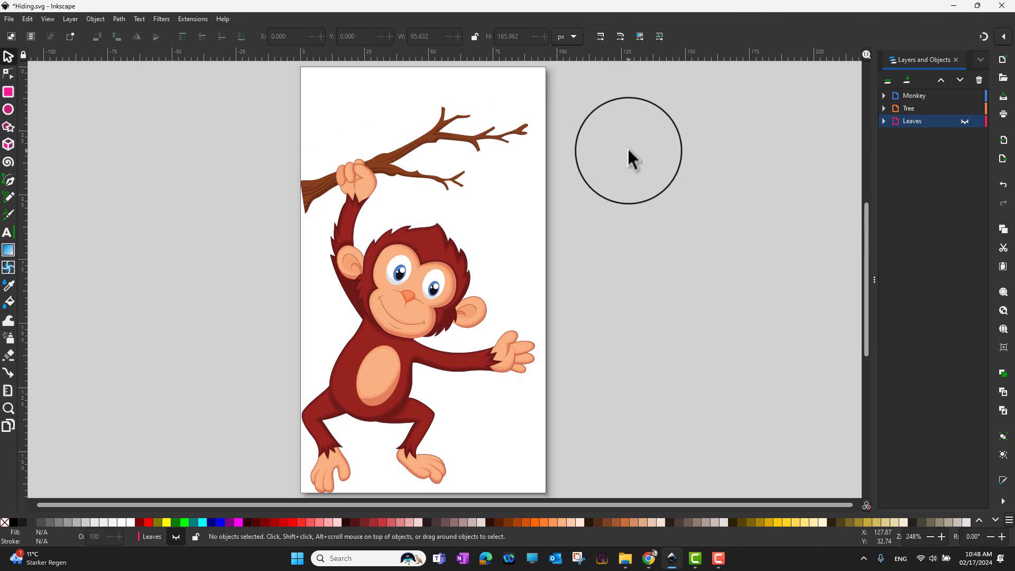
pyautogui.moveTo(936, 121)
pyautogui.click(964, 121)
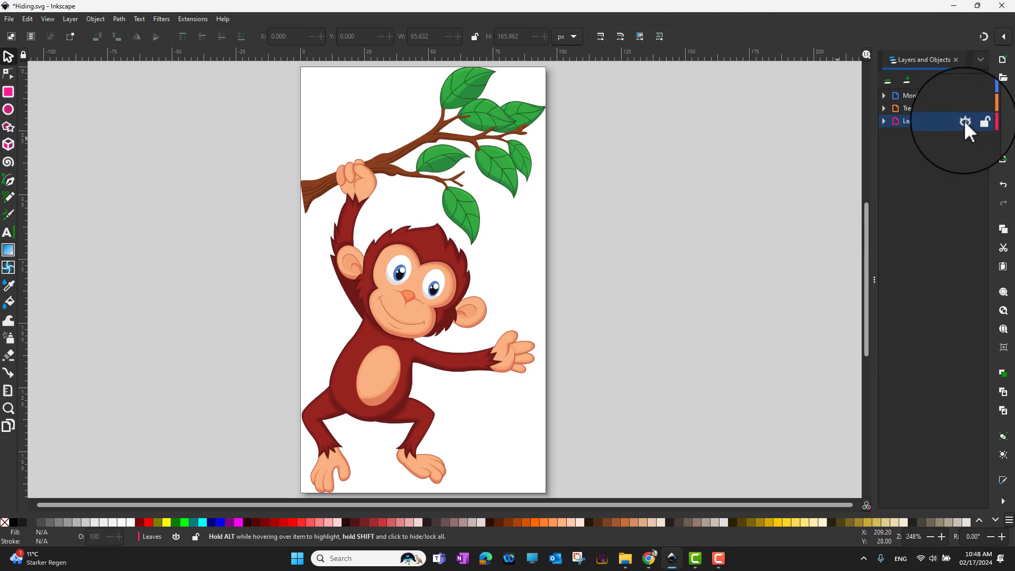